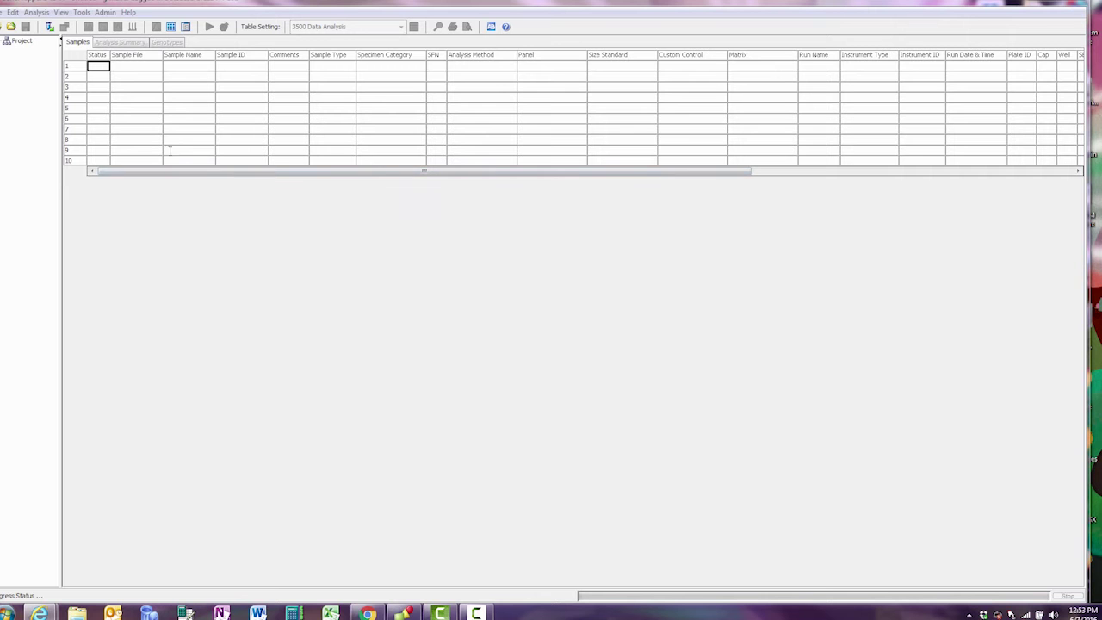
Step: Create a new analysis method named 'Training' from the GeneMapper ID-X Manager's Analysis Methods list
click(82, 12)
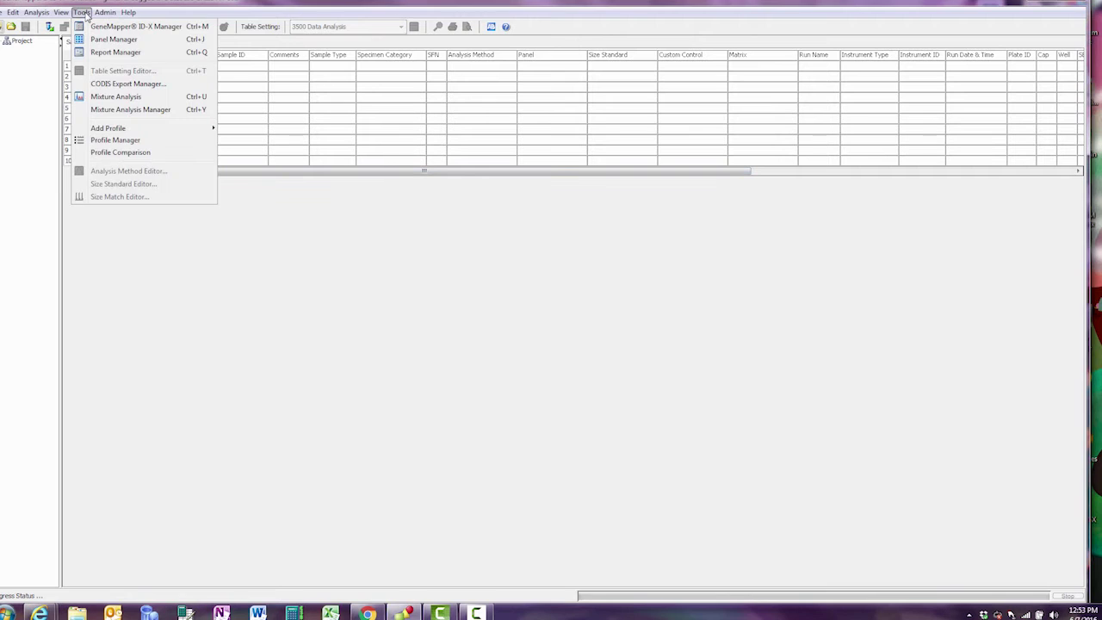
click(89, 27)
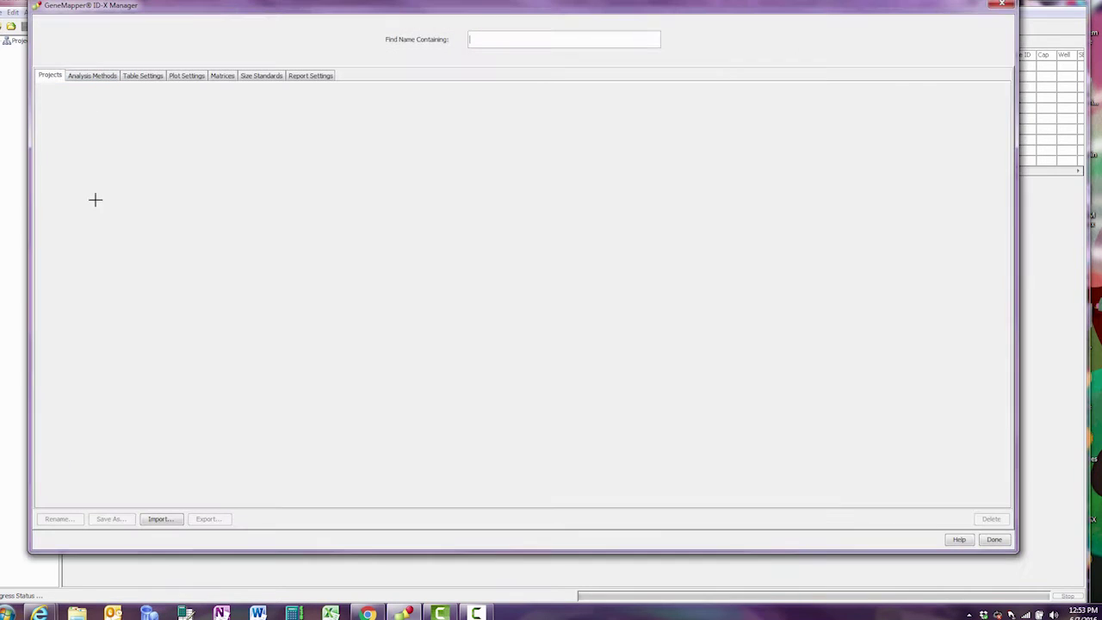
click(105, 79)
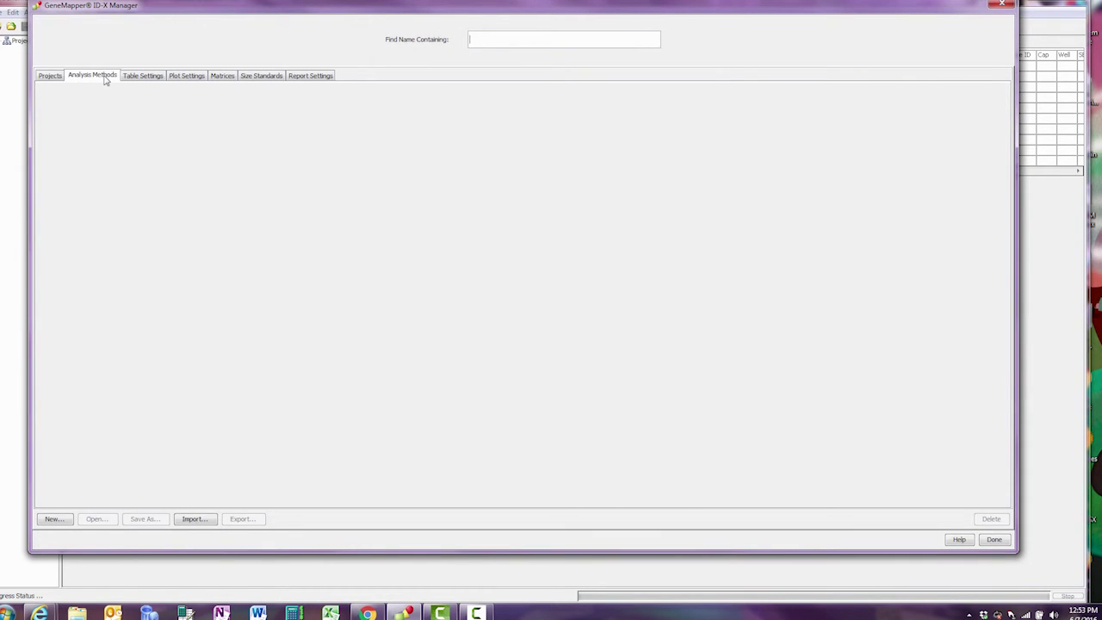
click(55, 518)
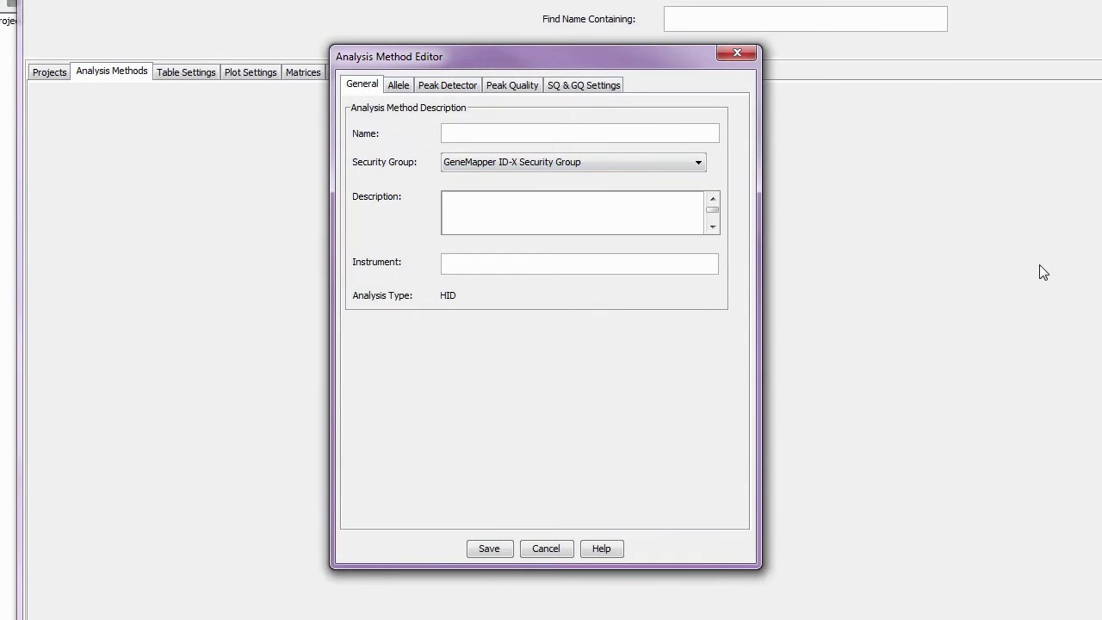
text(Training)
Step: Use bin set AmpFLSTR_Bins_v5X and Tri global cut-off 0.2, keeping marker-specific stutter enabled
click(399, 85)
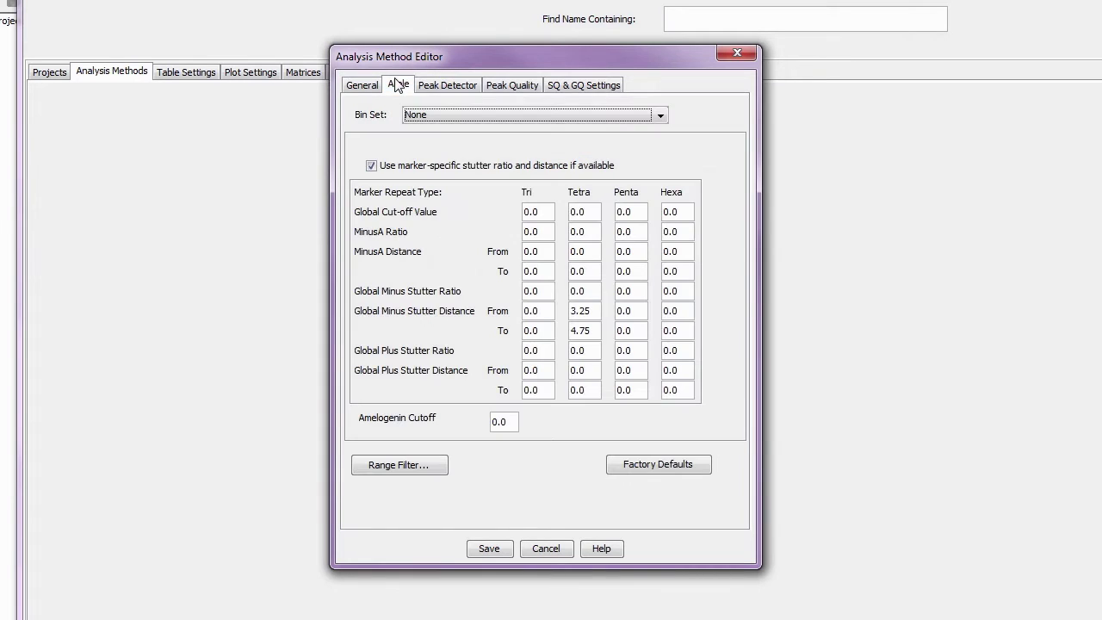
click(624, 114)
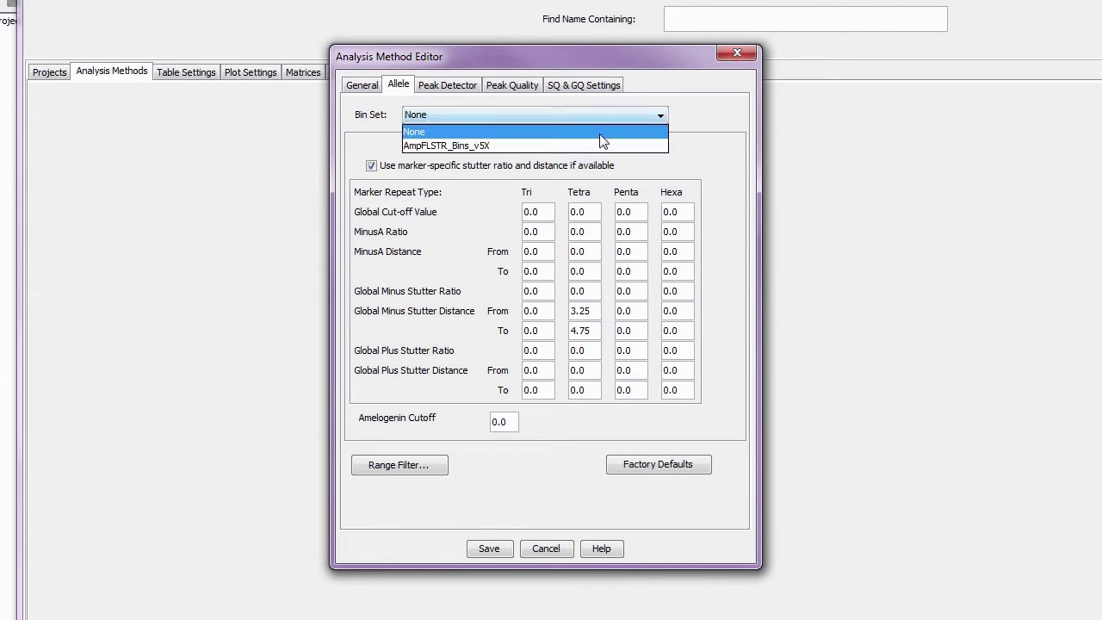
click(596, 146)
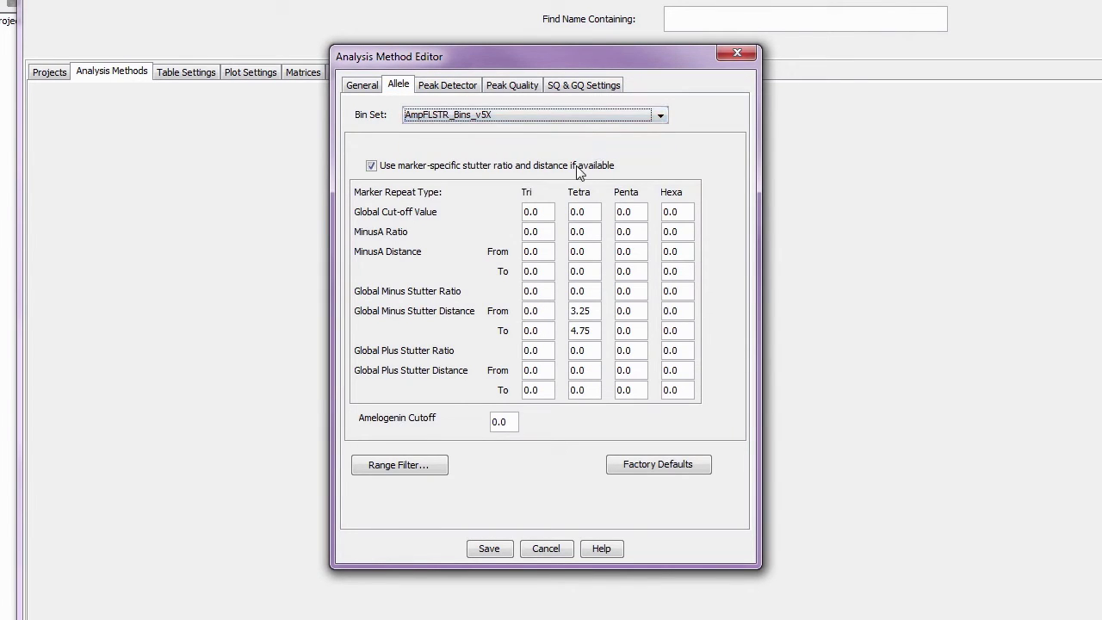
click(371, 166)
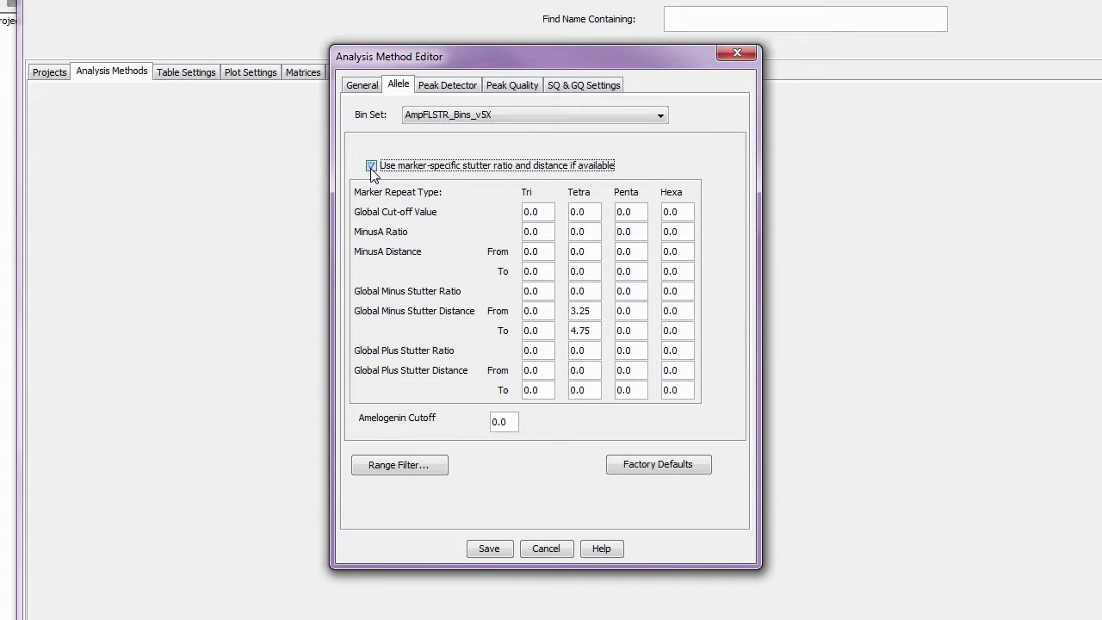
click(541, 214)
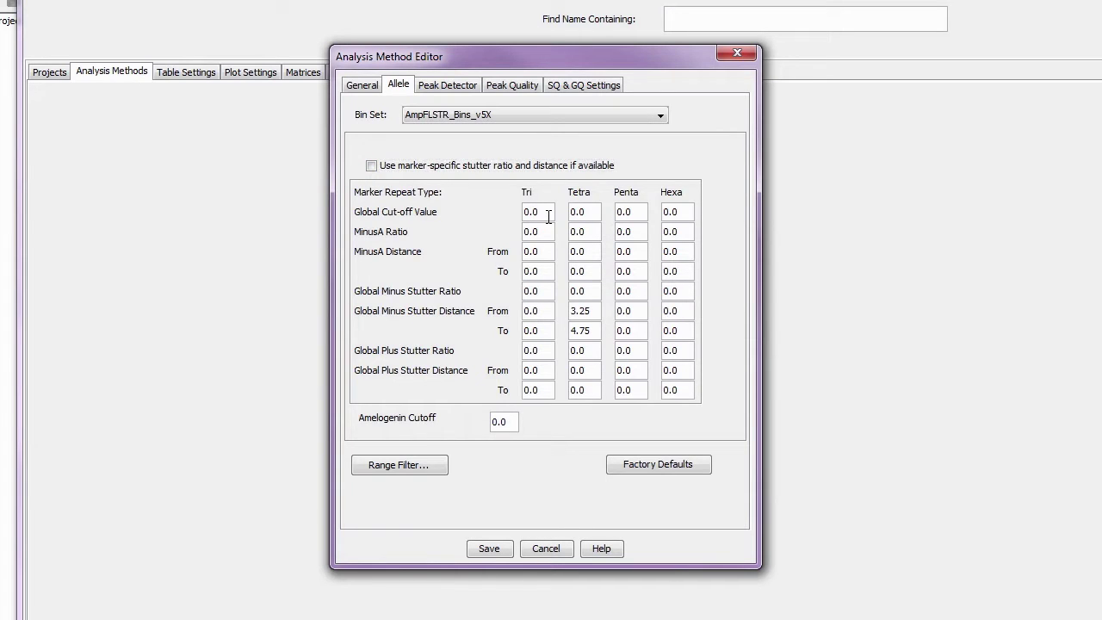
key(BackSpace)
text(2)
click(373, 168)
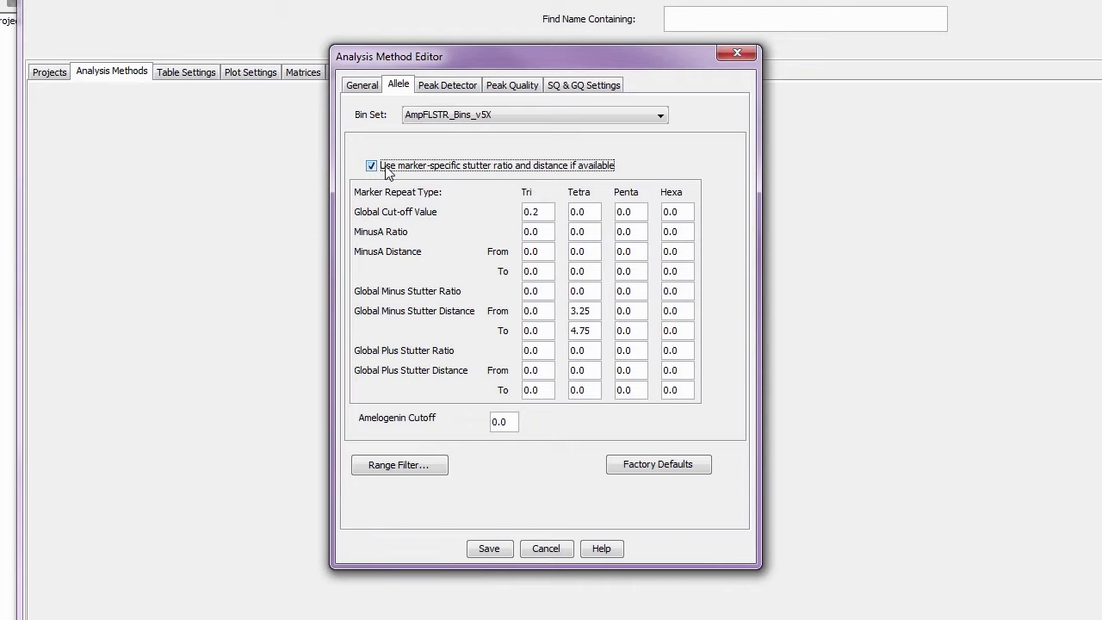
Step: Keep the peak detector analysis range at Full Range and sizing at All Sizes
click(463, 87)
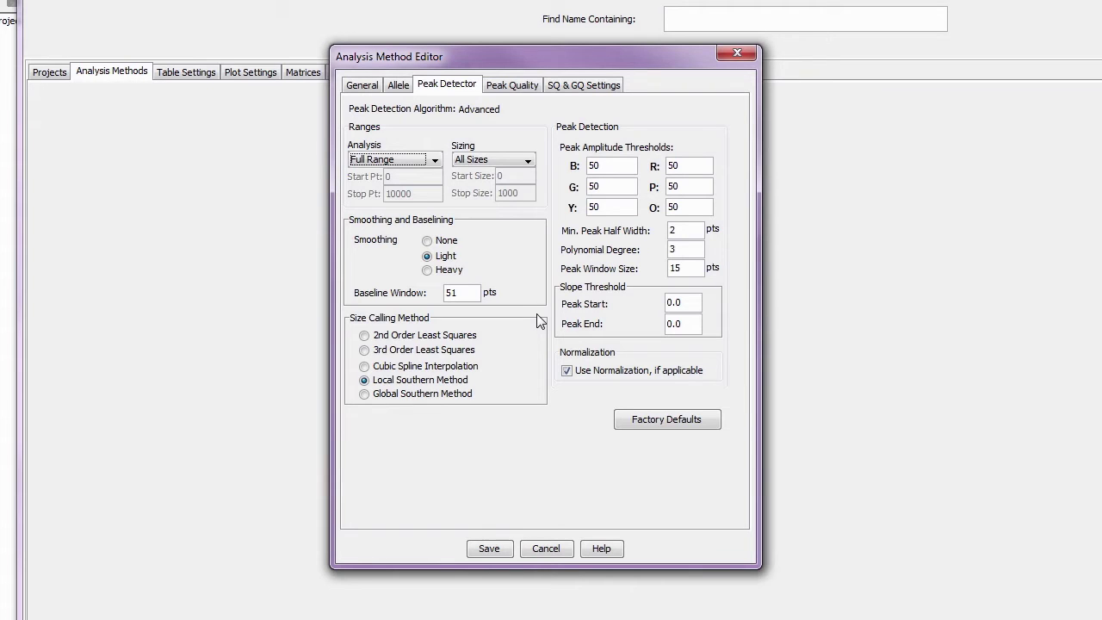
click(435, 160)
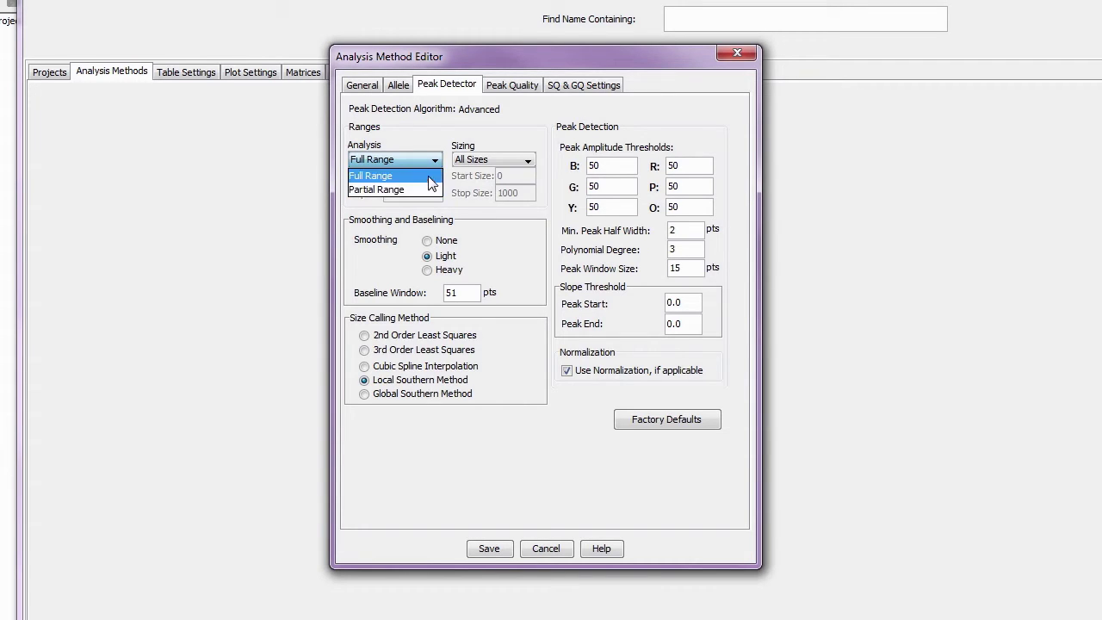
click(428, 176)
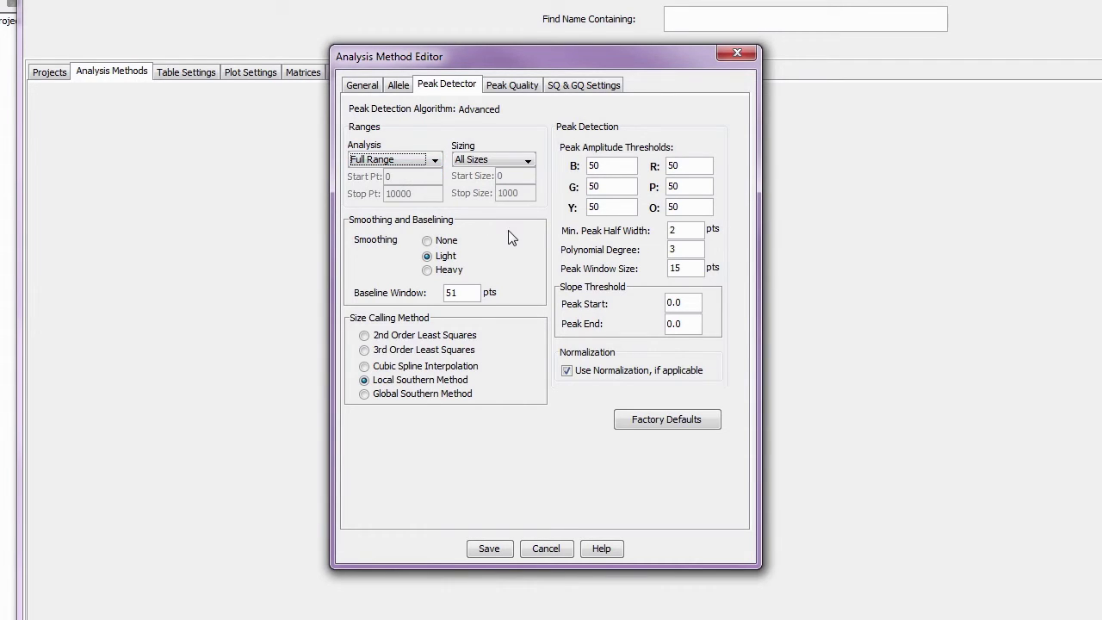
click(526, 161)
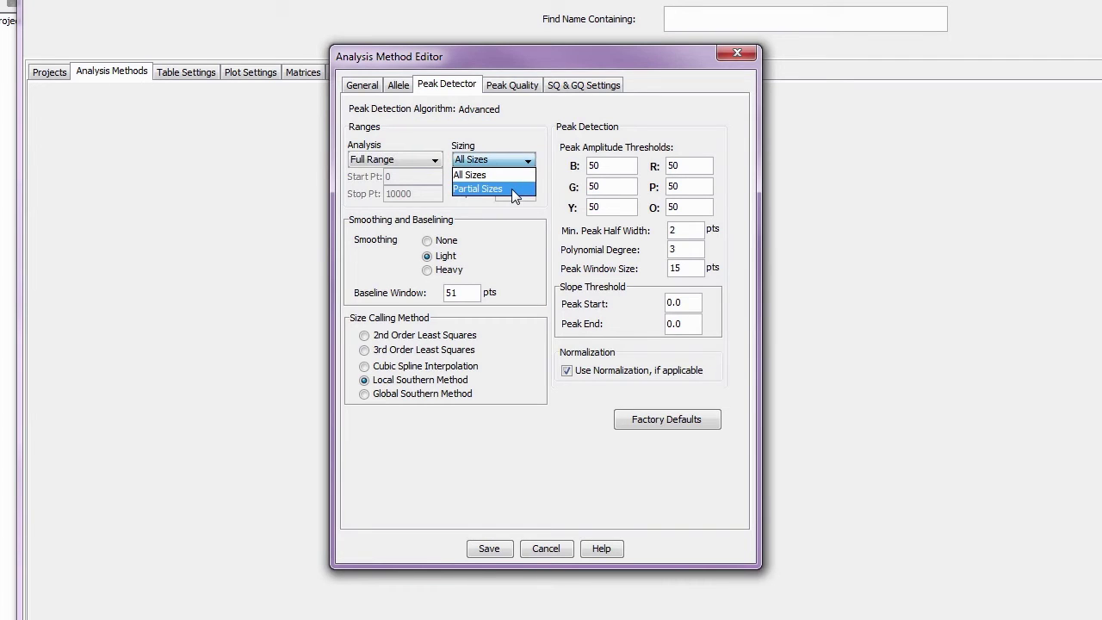
click(517, 177)
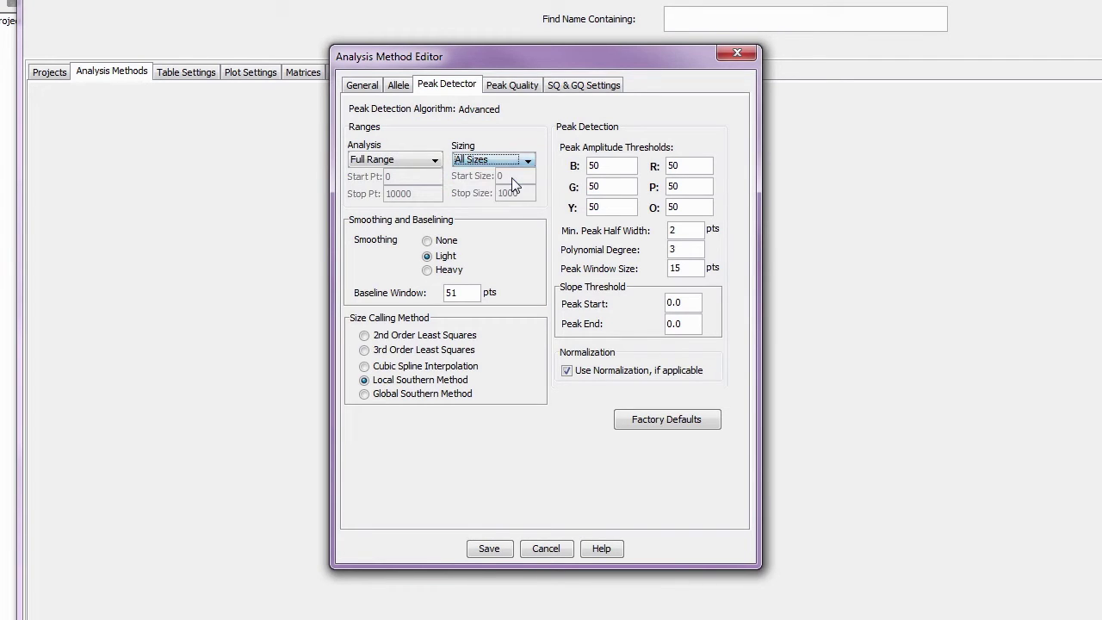
Step: Set the B and G amplitude thresholds to 100 and turn off normalization
click(608, 166)
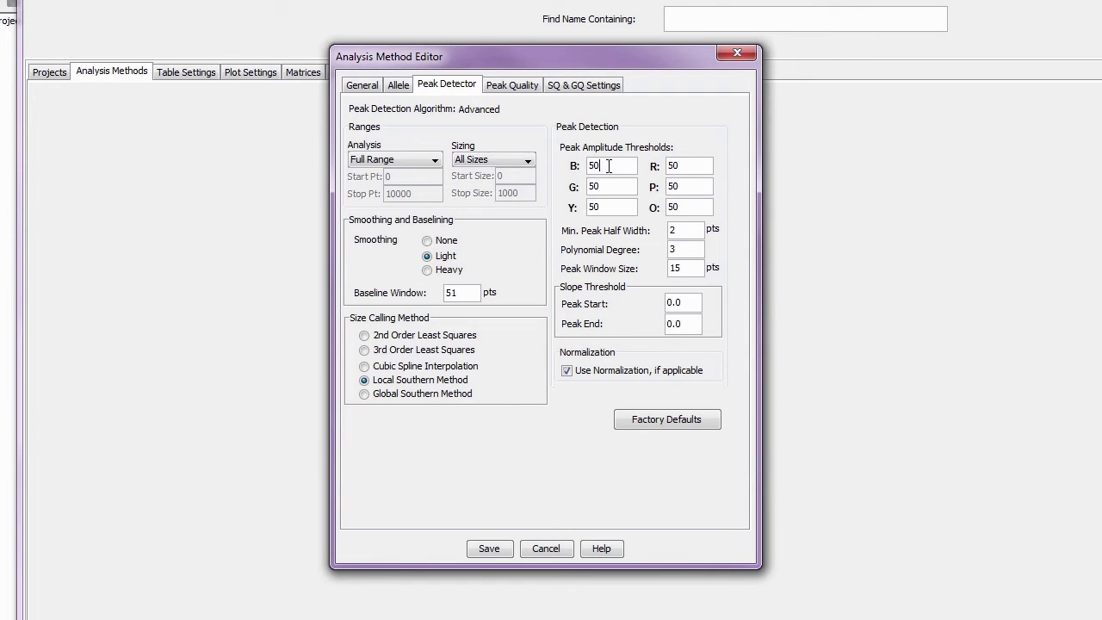
key(BackSpace)
key(BackSpace)
text(100)
click(607, 189)
key(BackSpace)
key(BackSpace)
text(100)
click(566, 371)
click(568, 372)
Step: Leave peak quality values unchanged with allelic ladder spike detection enabled, then view SQ & GQ settings
click(512, 87)
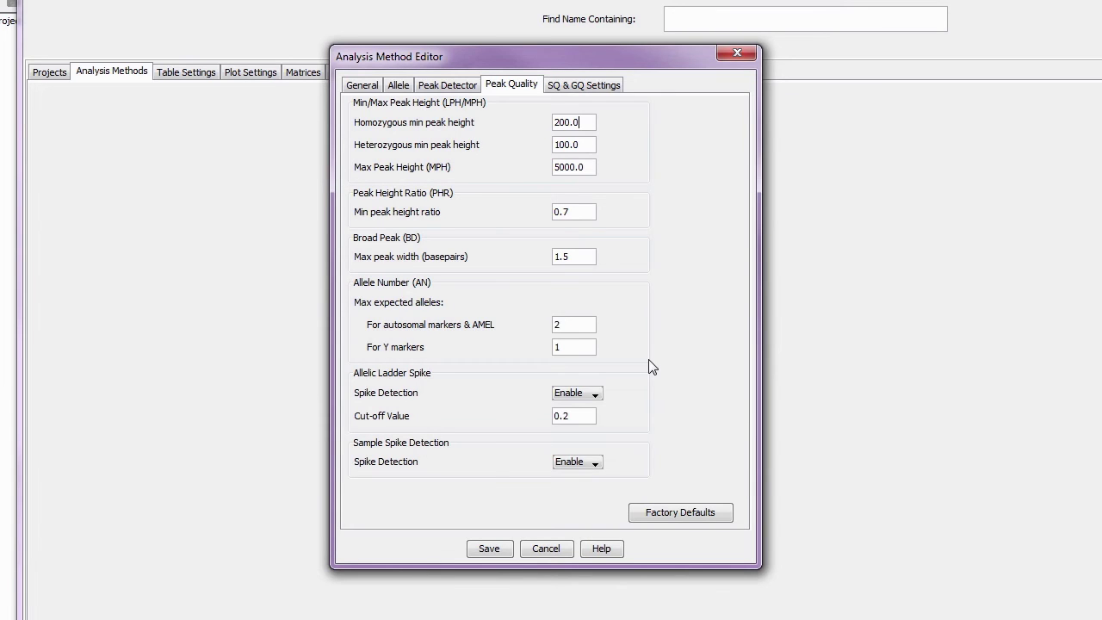
click(596, 394)
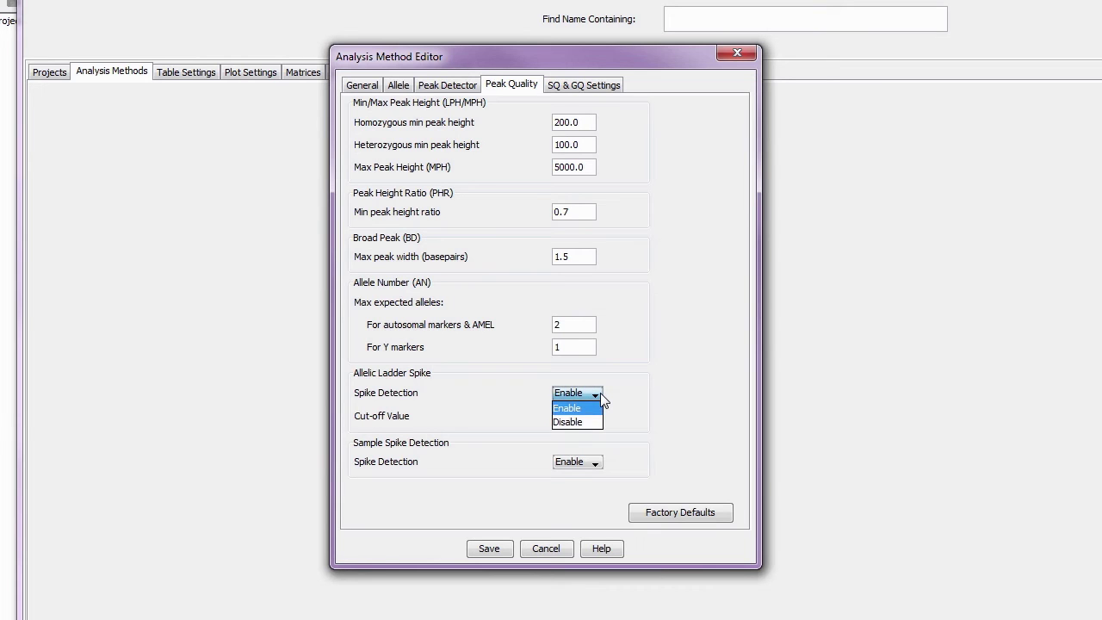
click(601, 393)
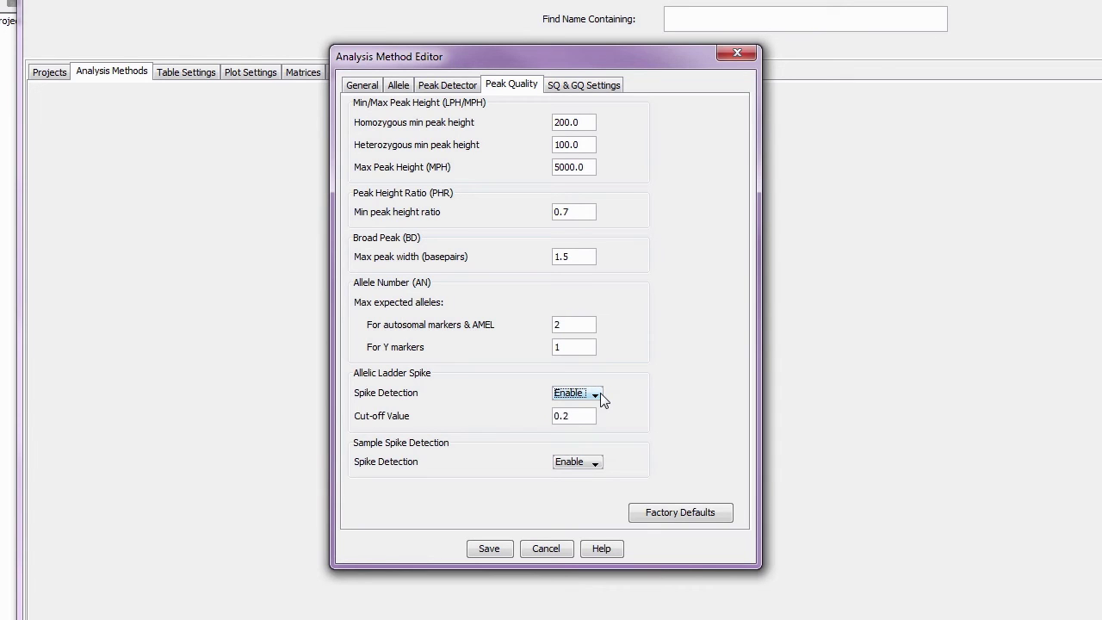
click(592, 87)
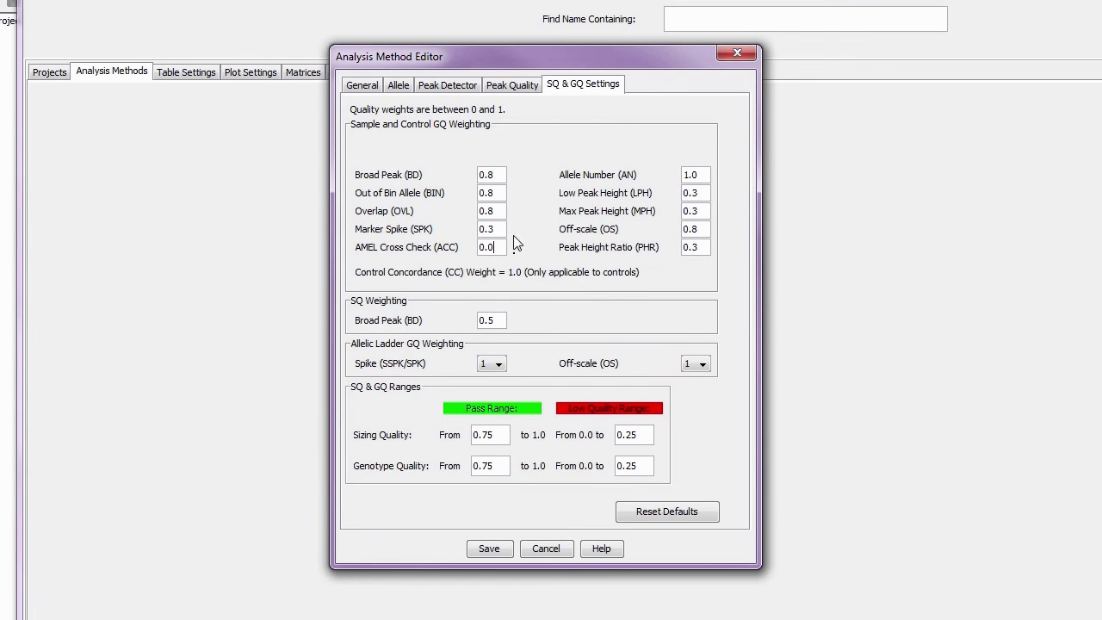
Step: Change the AMEL Cross Check weight from 0.0 to 0.3
key(BackSpace)
key(Tab)
key(Tab)
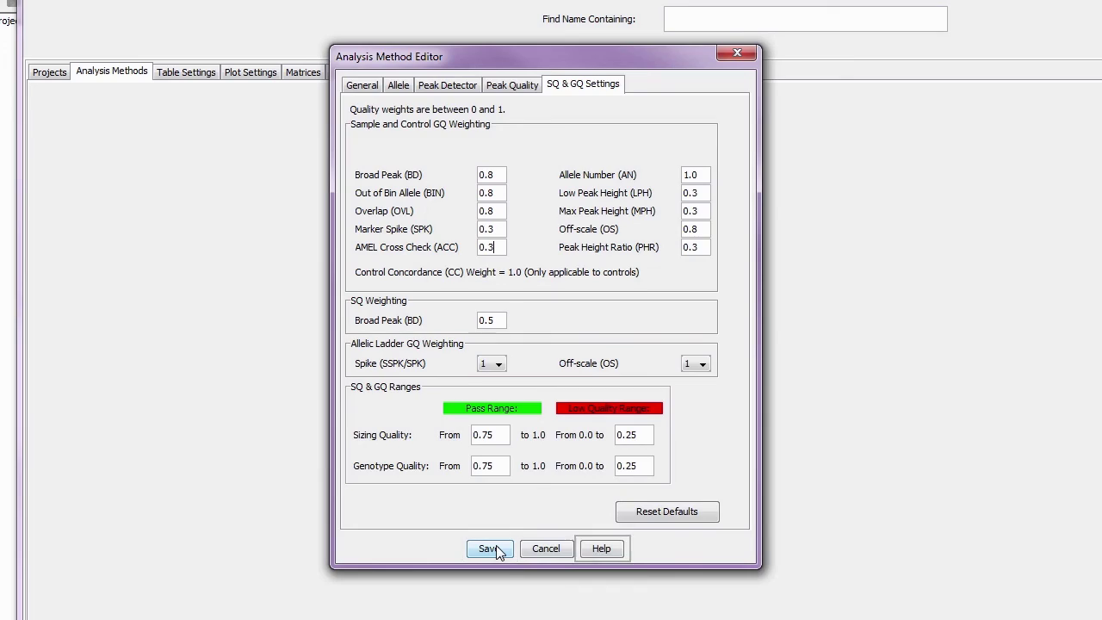